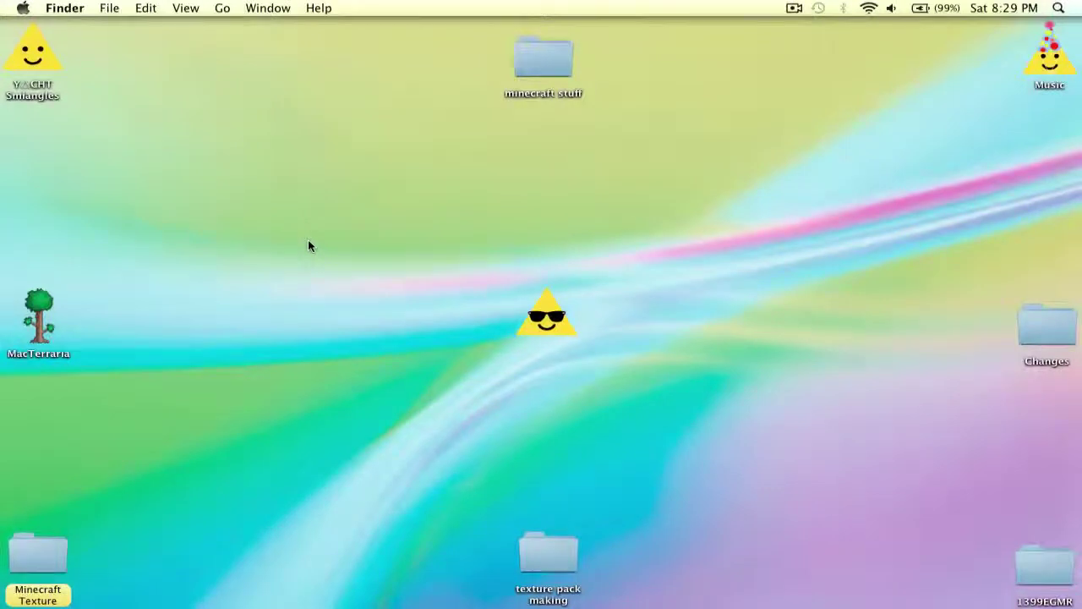
Bring the Safari window with the Softonic DockColor 1.0 download page forward from the Dock
mouse_move(411, 605)
click(485, 602)
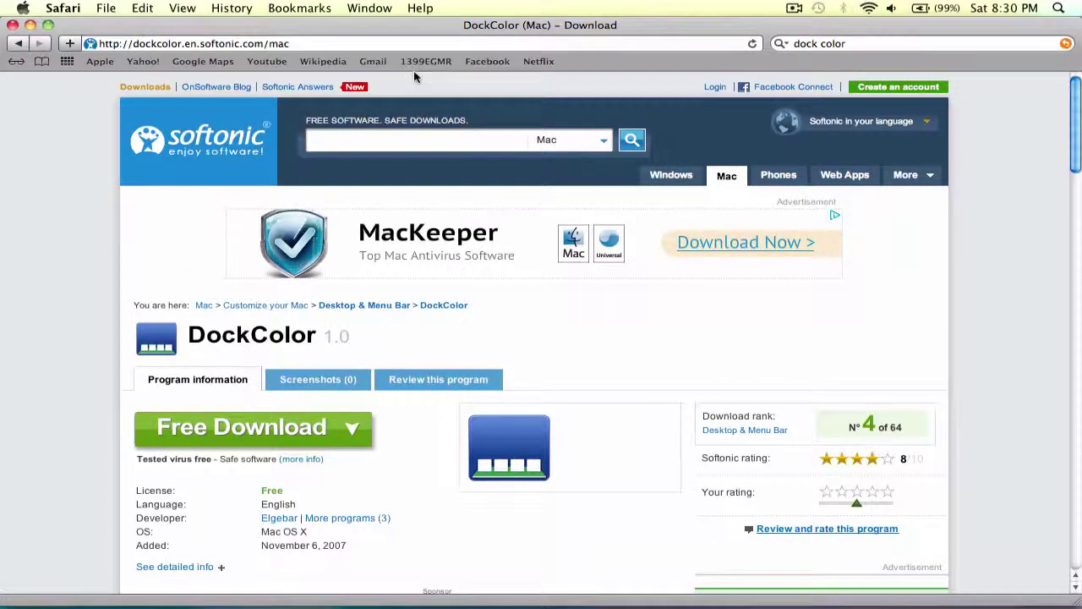
Download DockColor_1.0.zip via Free Download, then hide Safari to reveal the desktop
click(147, 432)
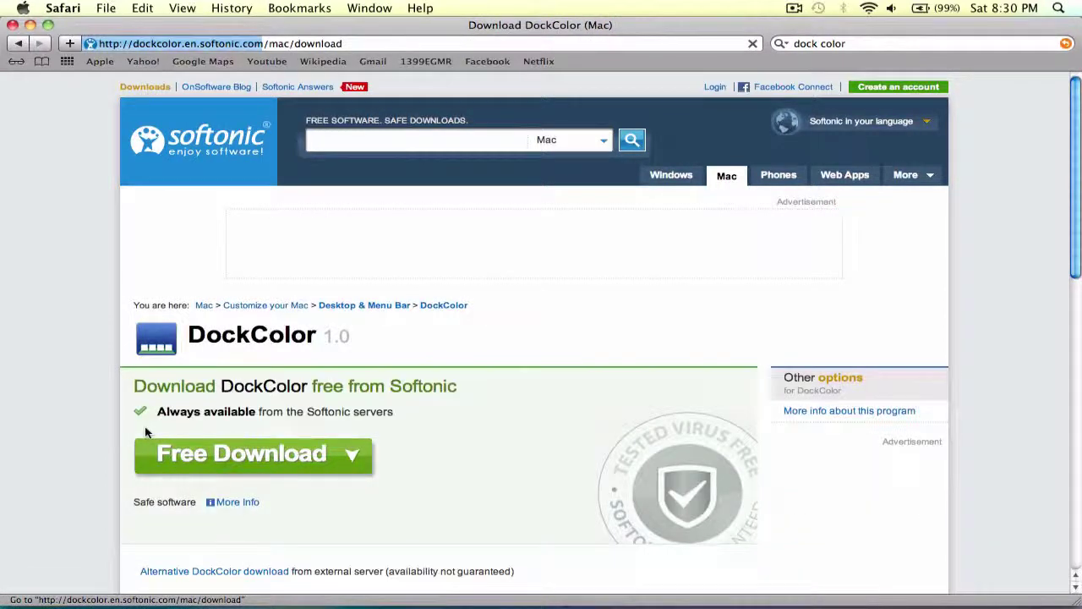
click(224, 458)
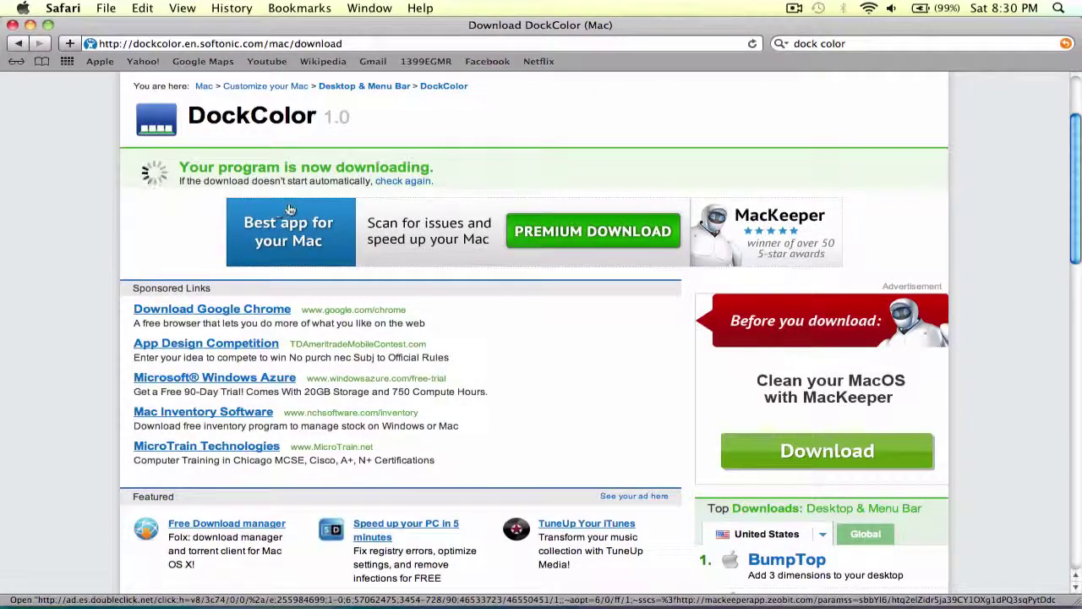
key(F3)
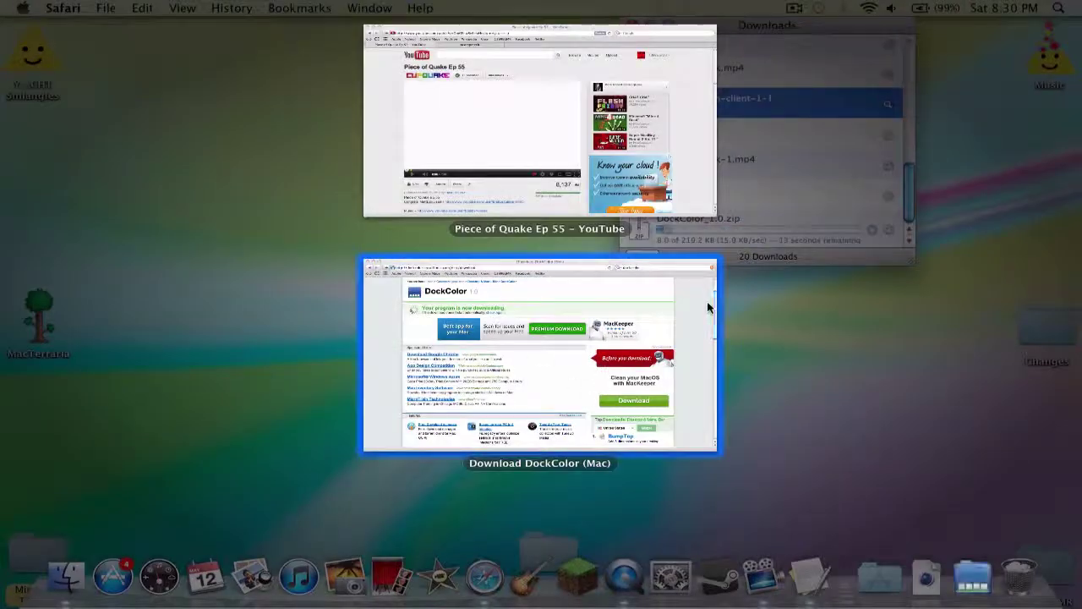
click(710, 305)
key(F3)
key(F3)
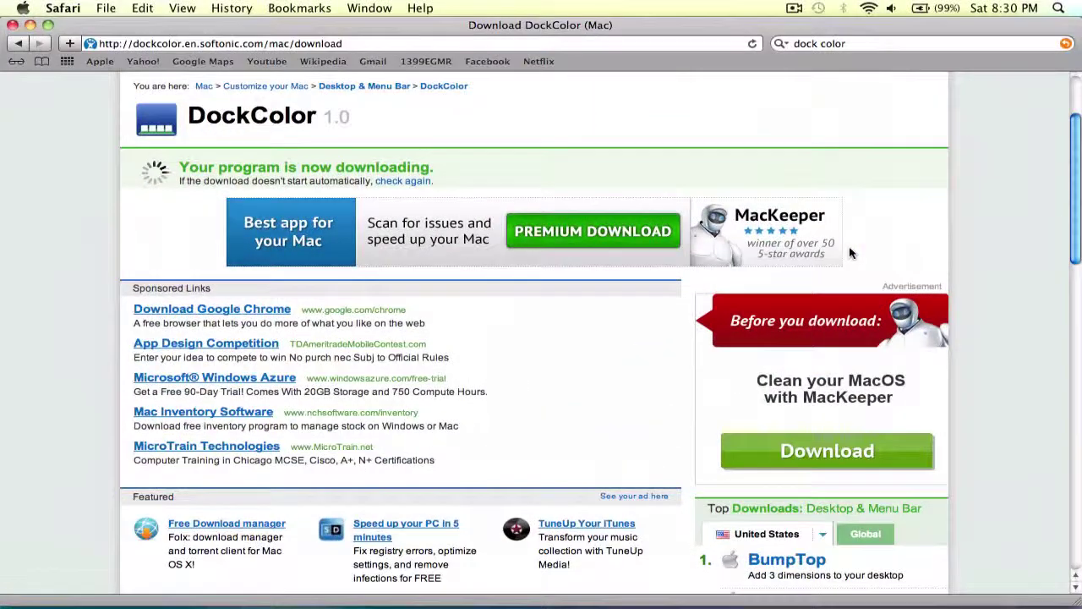
key(cmd+h)
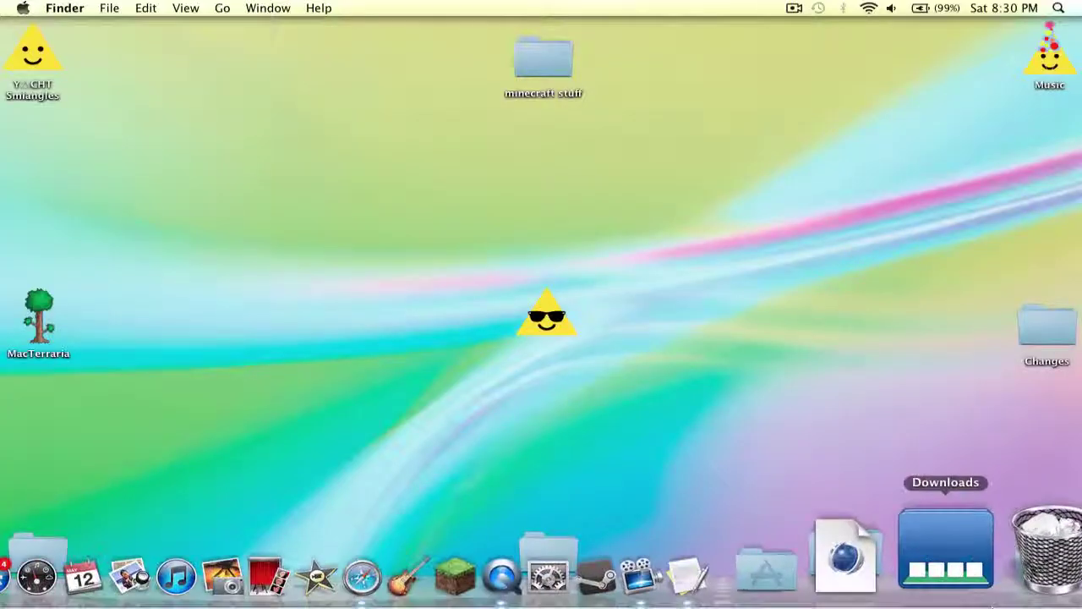
Drag DockColor-1 from the Downloads stack to the desktop and launch it, confirming the internet warning
click(947, 545)
drag(981, 491, 723, 339)
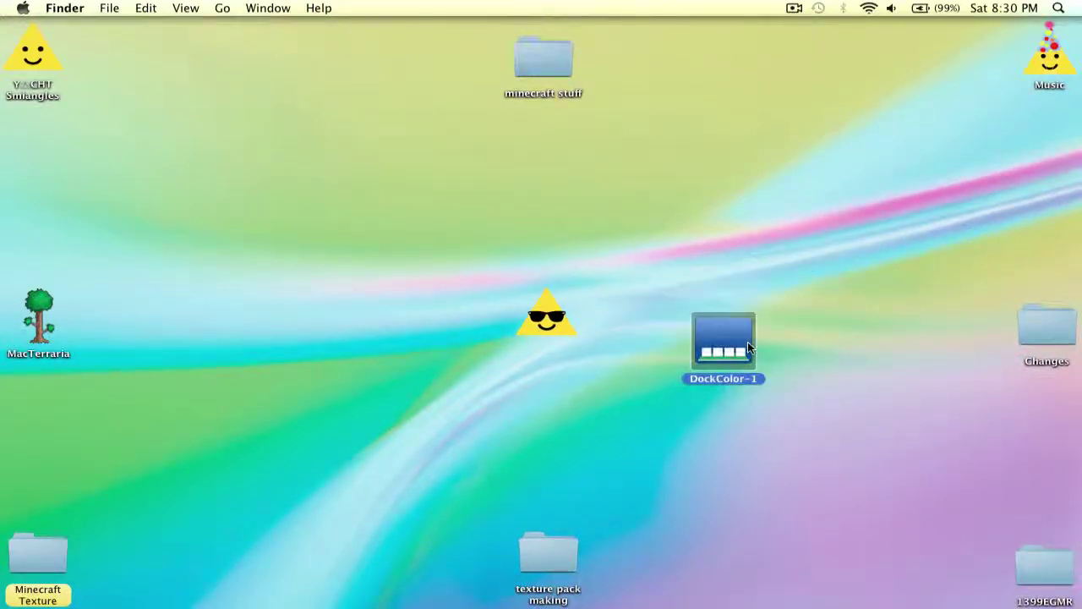
double_click(748, 341)
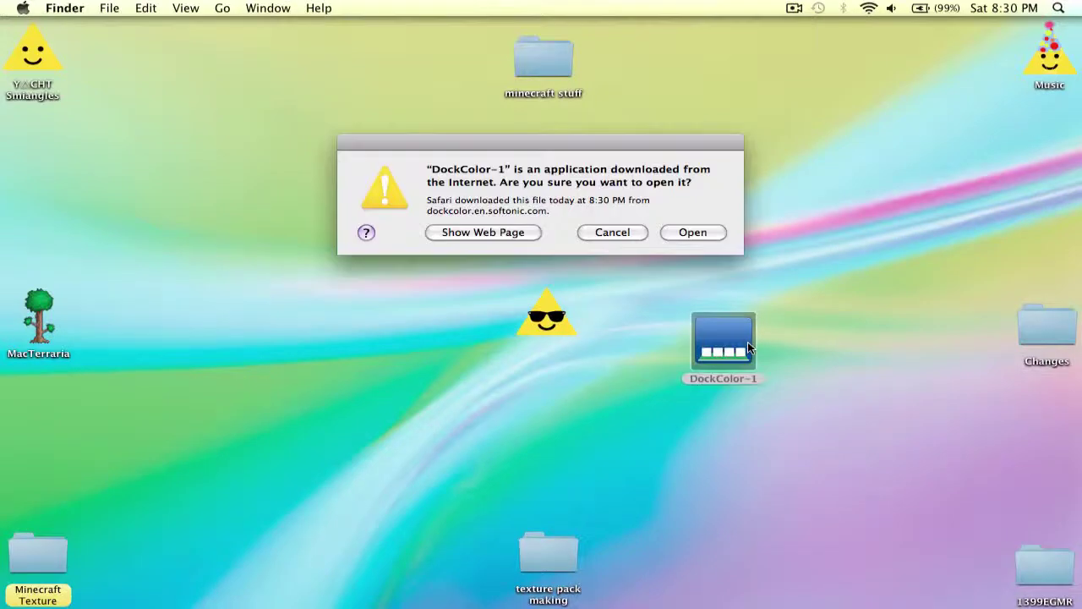
click(712, 231)
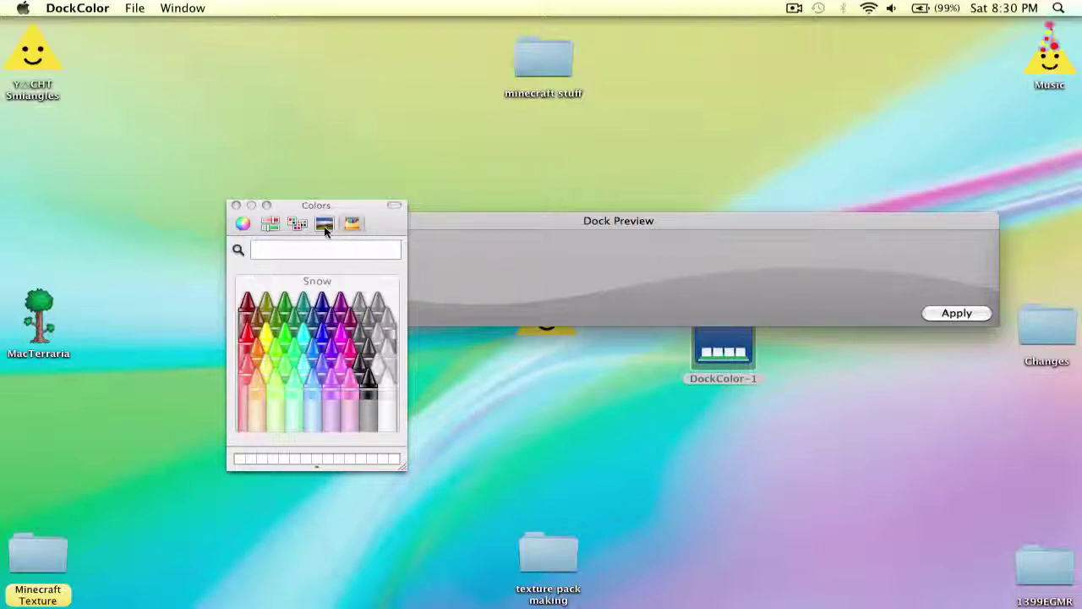
Preview crayon colours on the dock: light green, Lime, dark green, lavender, Iron, dark grey, purple
click(363, 419)
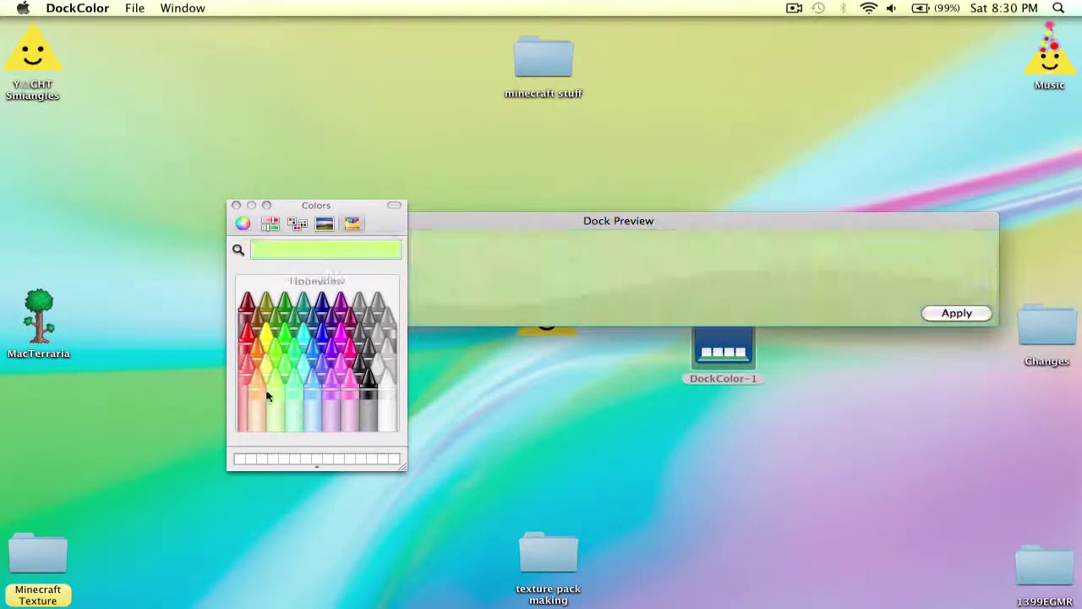
click(277, 359)
click(284, 322)
click(331, 398)
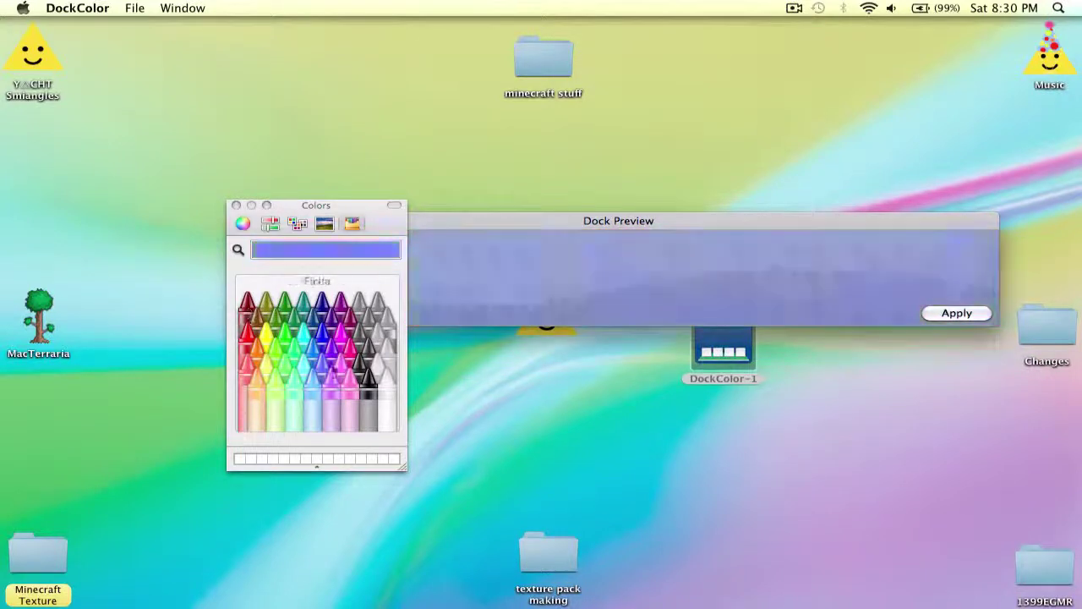
click(359, 338)
click(369, 372)
click(340, 339)
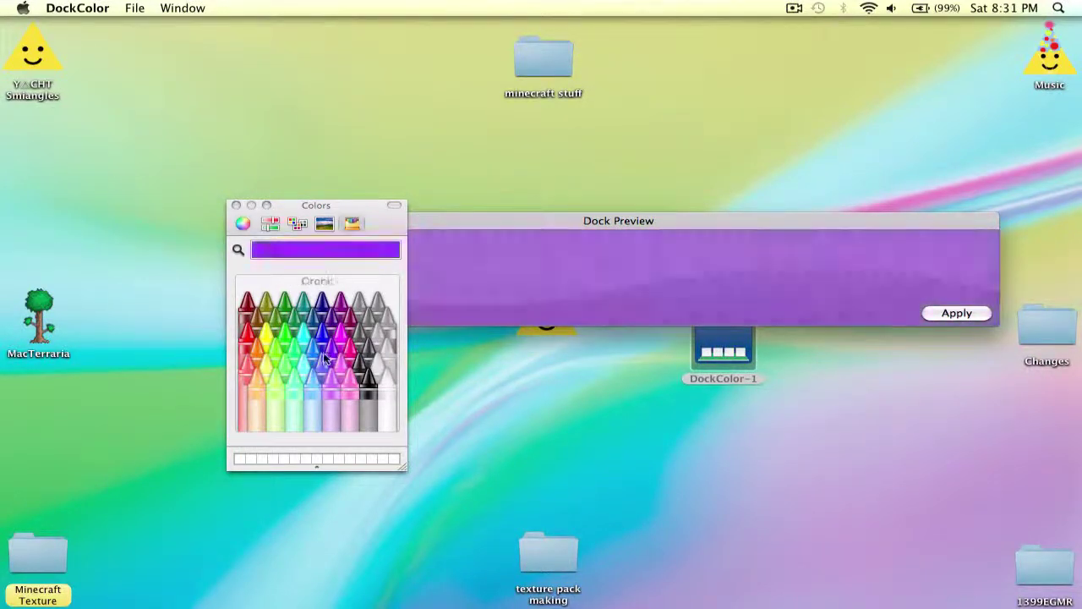
click(273, 358)
Preview palette Green and Purple, grayscale dark grey, and wheel hues toward dark maroon
click(301, 223)
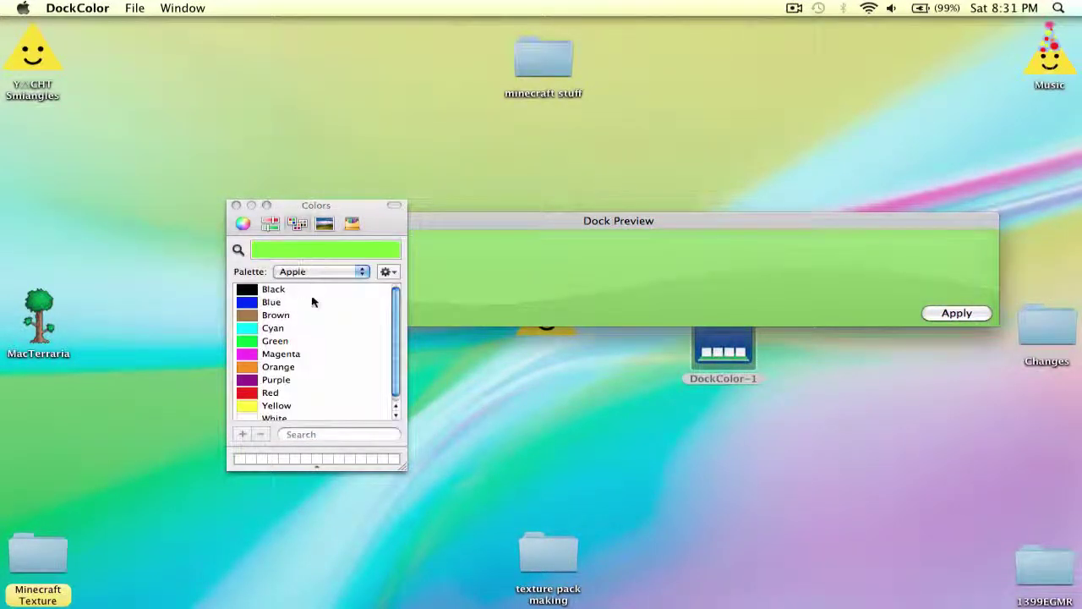
click(277, 342)
click(276, 380)
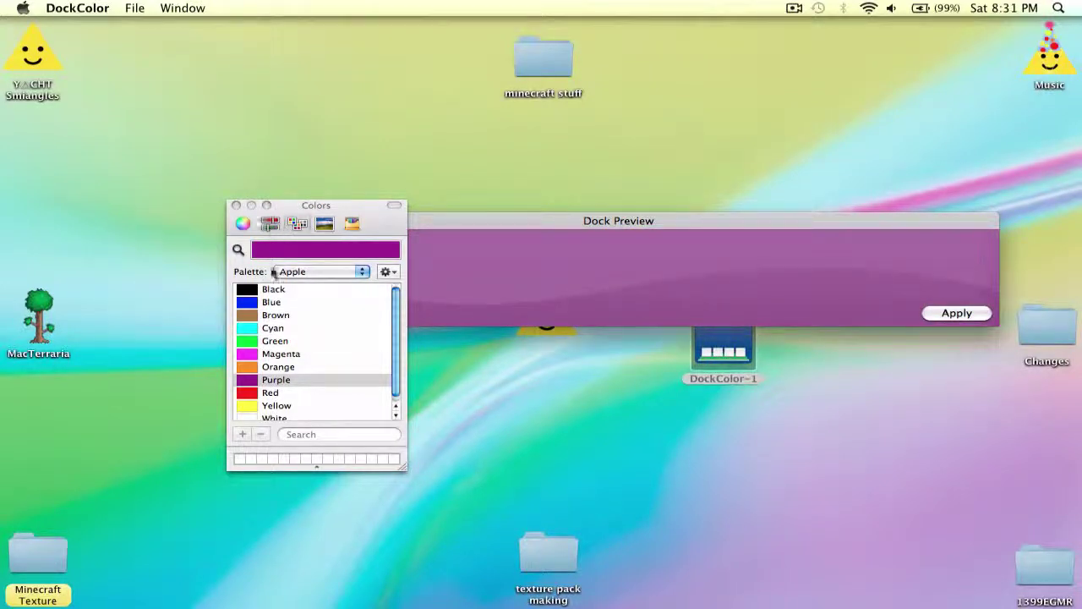
click(270, 225)
click(267, 303)
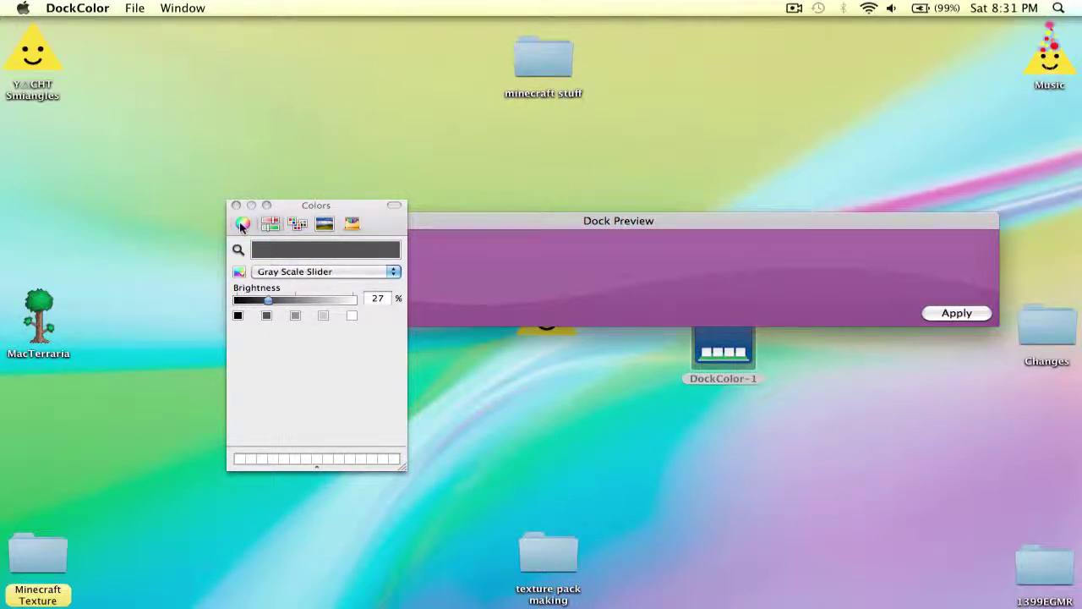
click(243, 224)
drag(312, 330, 258, 434)
Preview Magenta, Cantaloupe and Mocha crayons, then wheel hues from lighter orange to light green
click(352, 223)
click(339, 333)
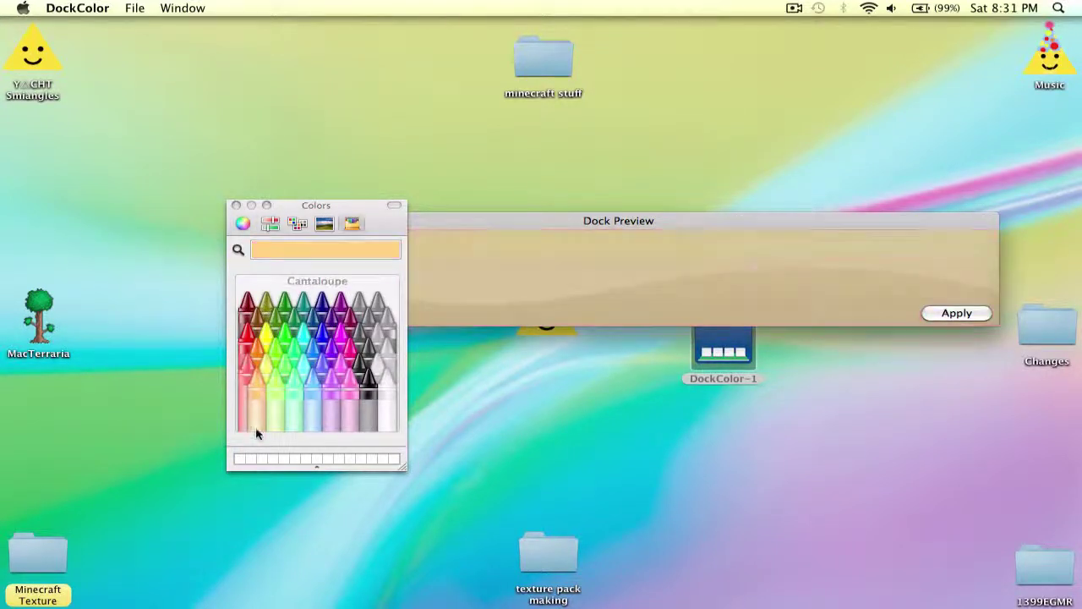
click(349, 397)
click(258, 315)
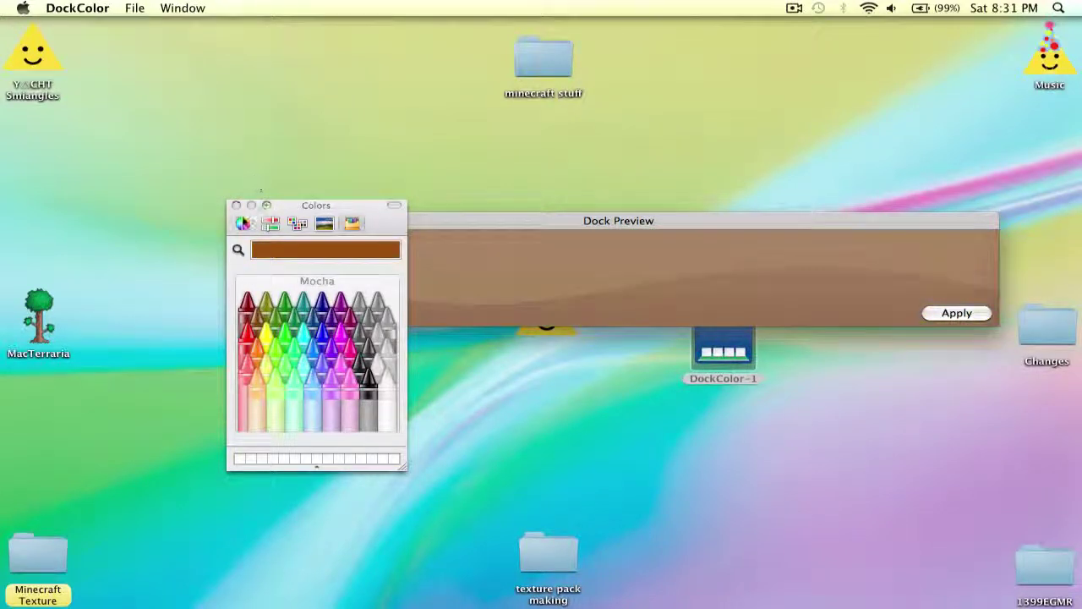
click(242, 223)
drag(394, 348, 365, 171)
mouse_move(373, 324)
mouse_down()
mouse_move(322, 343)
mouse_move(366, 340)
mouse_move(320, 315)
mouse_move(283, 311)
mouse_up()
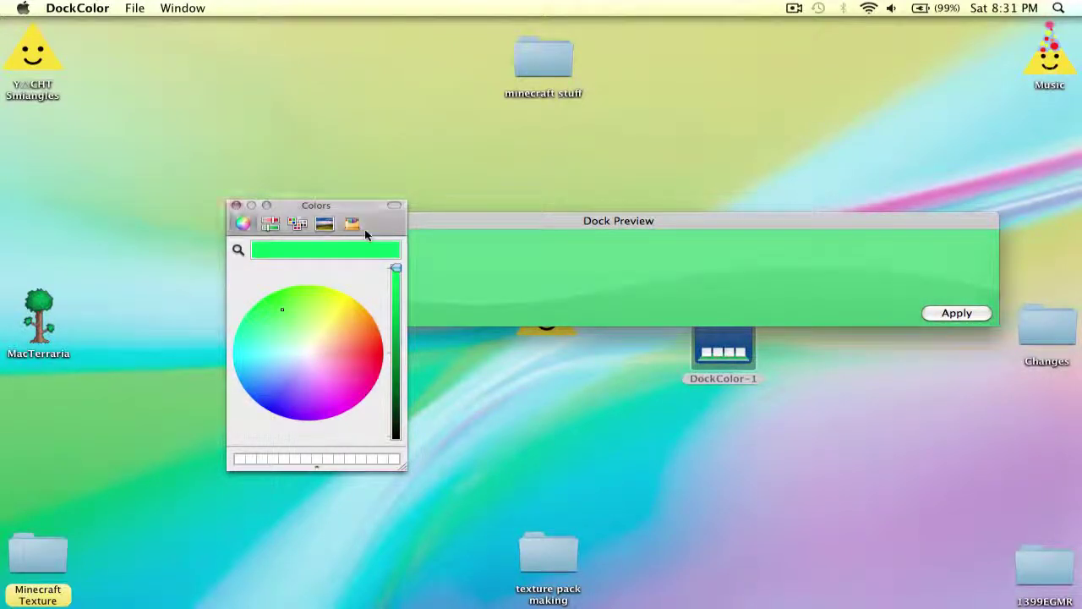
Choose the Turquoise crayon as the dock colour in the Dock Preview
click(352, 224)
click(302, 348)
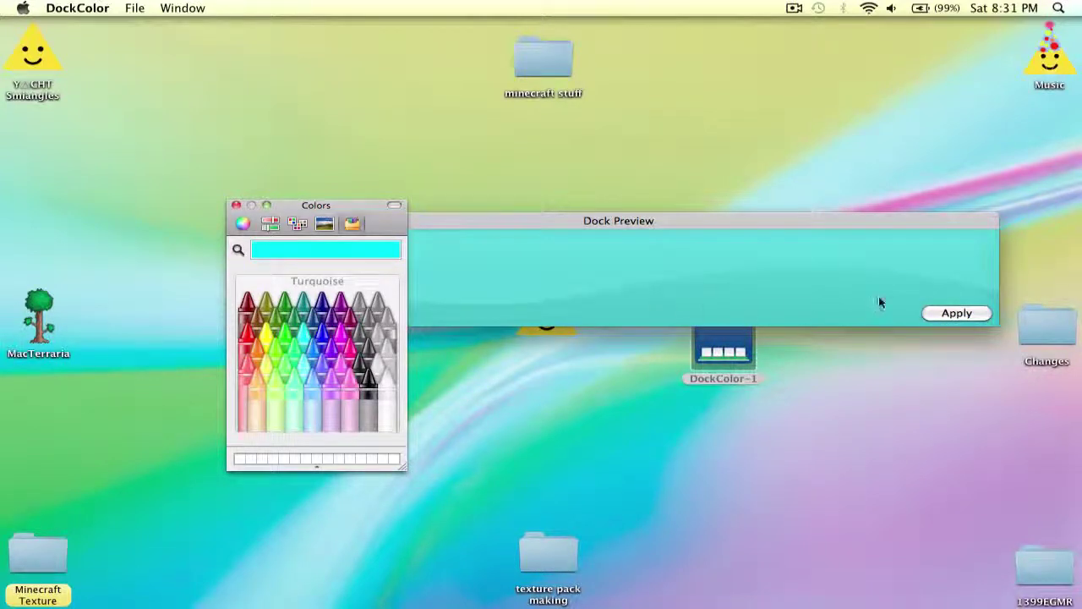
click(880, 298)
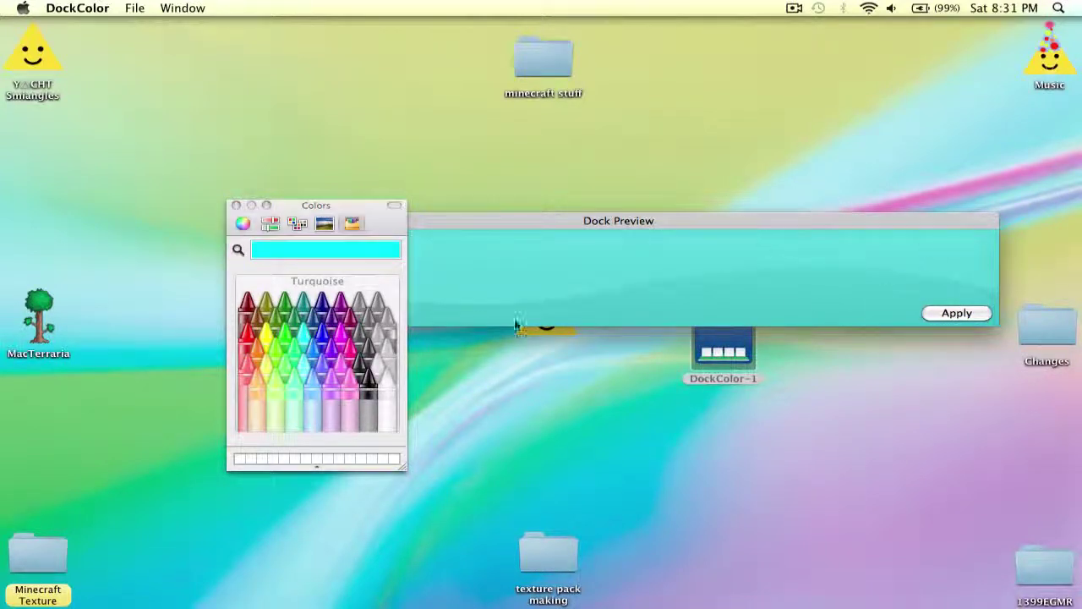
click(297, 369)
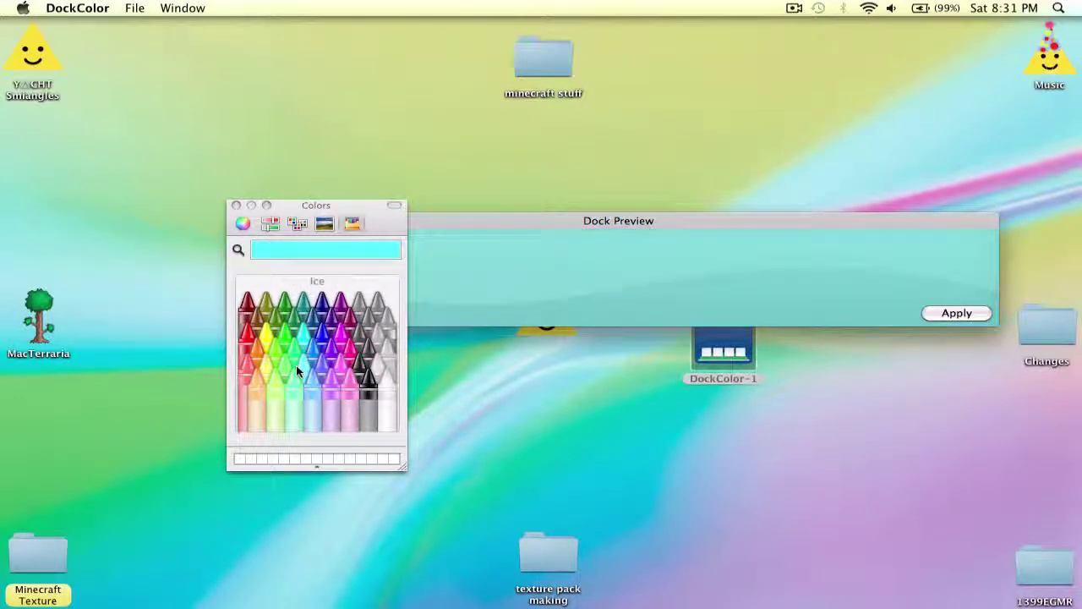
click(305, 338)
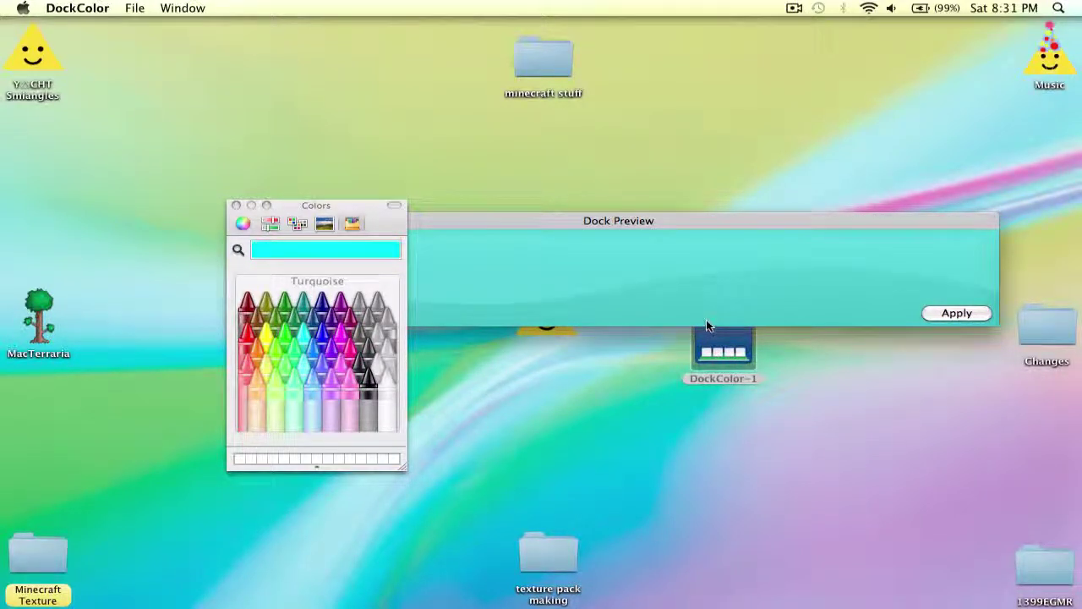
Apply Turquoise to the Dock, authenticating with the administrator name and password
click(949, 312)
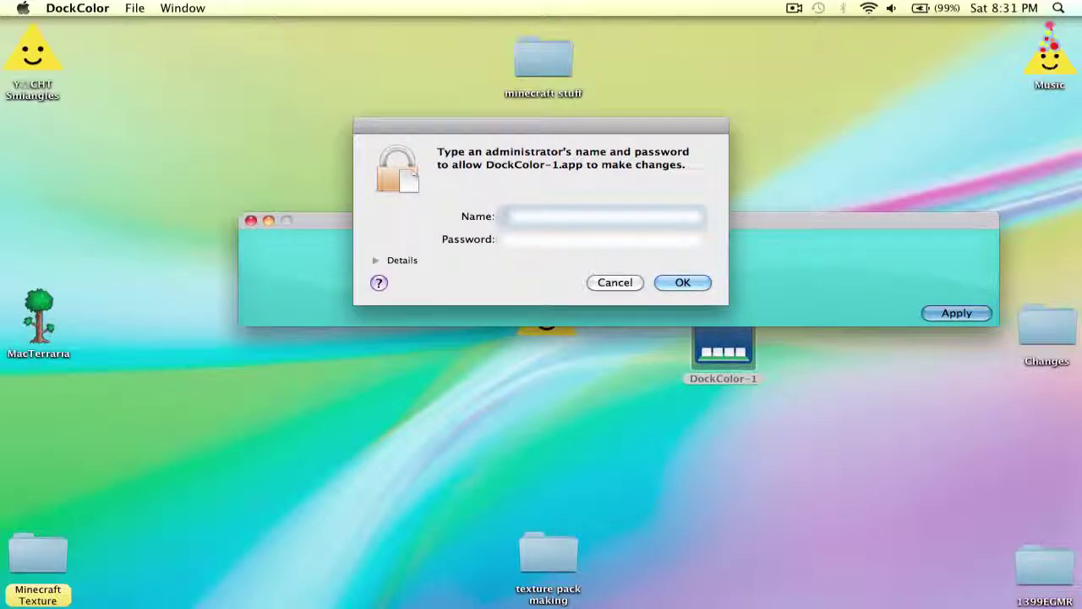
text(name)
key(Tab)
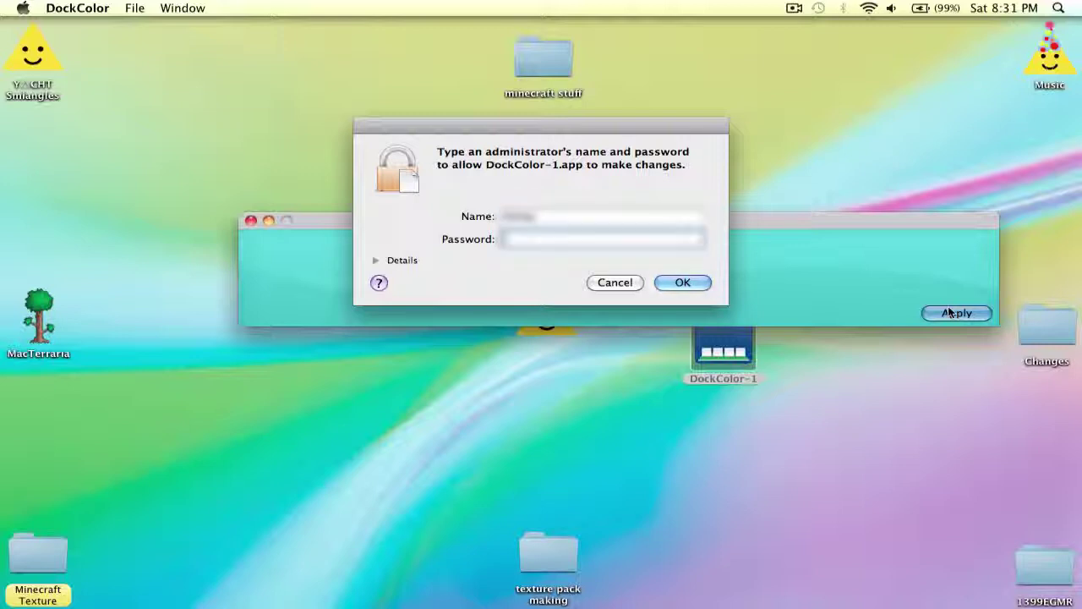
text(p)
key(Return)
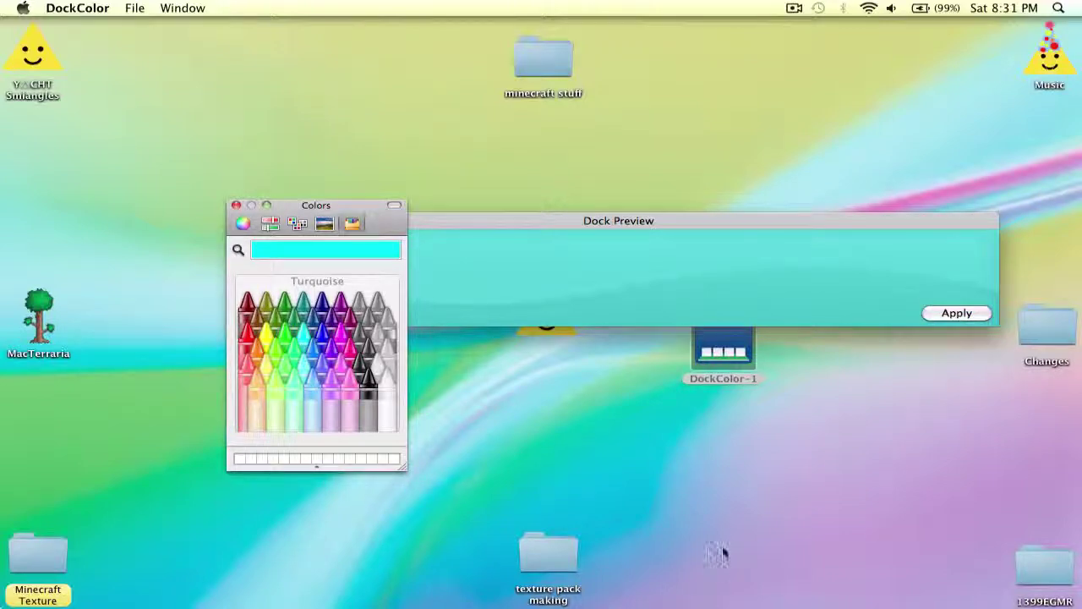
click(694, 521)
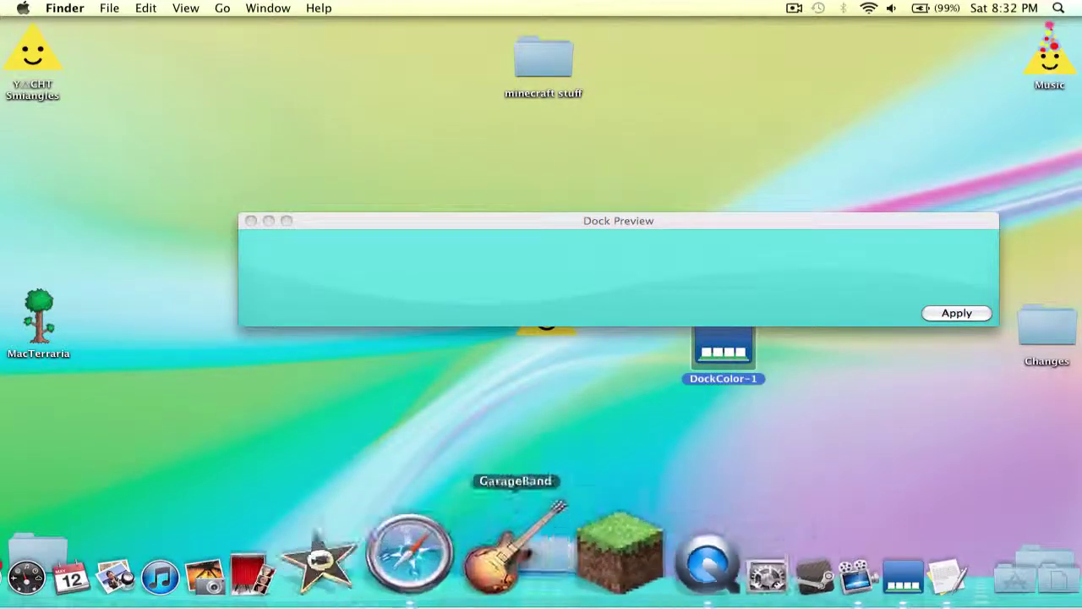
Close Dock Preview, open Applications in a new Finder window, and launch Mirage
click(251, 222)
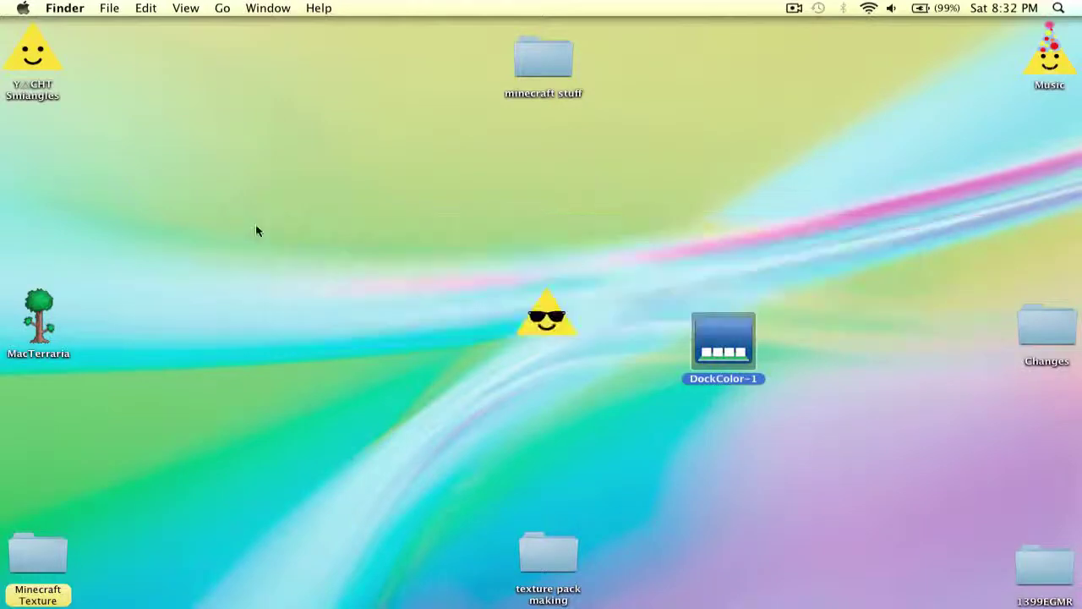
click(256, 224)
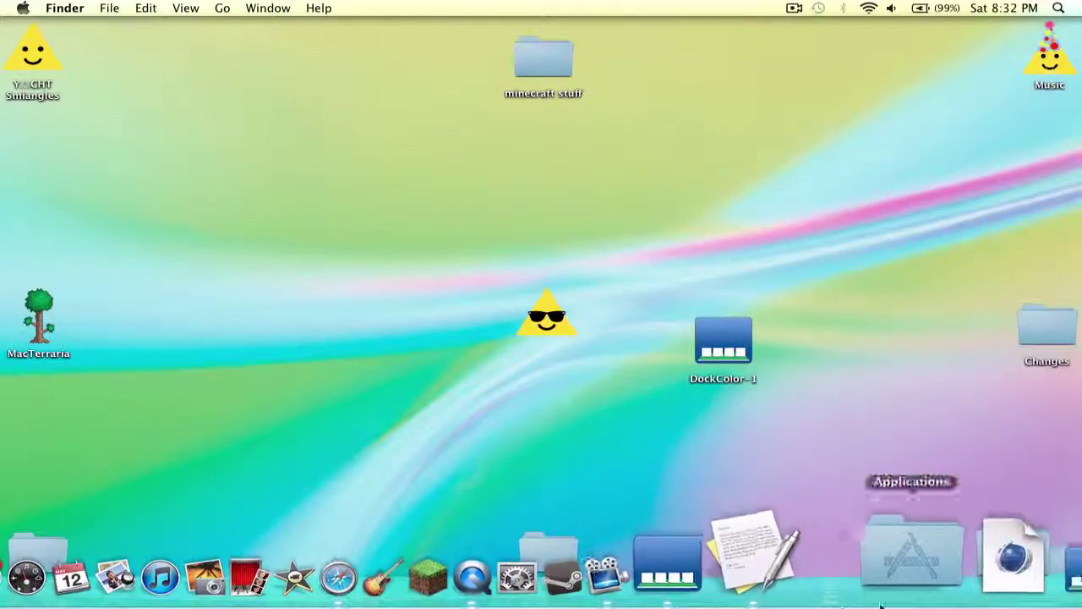
key(super+n)
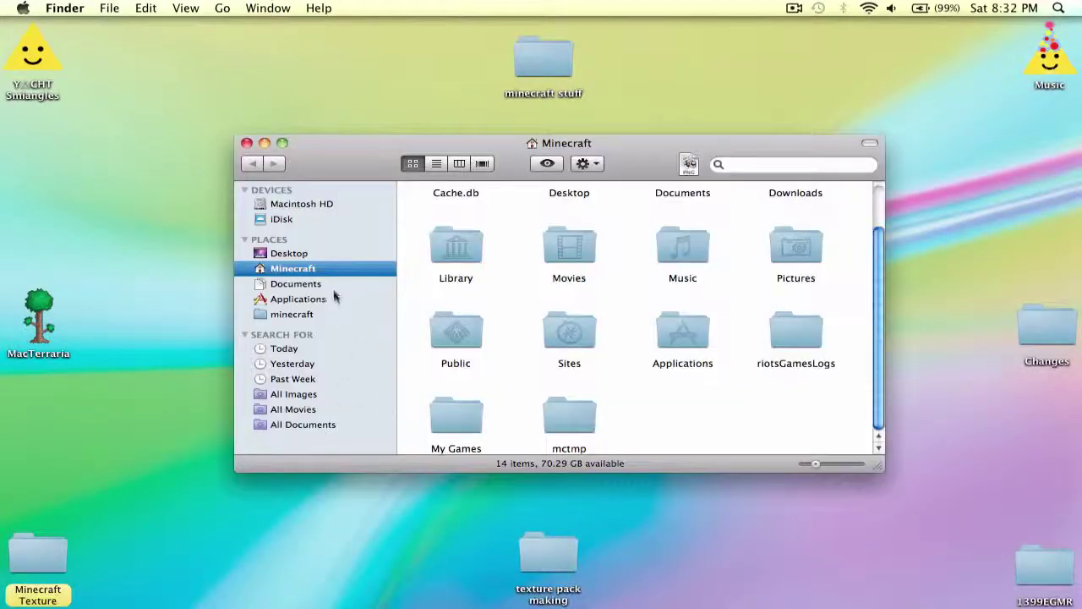
click(333, 299)
text(mail)
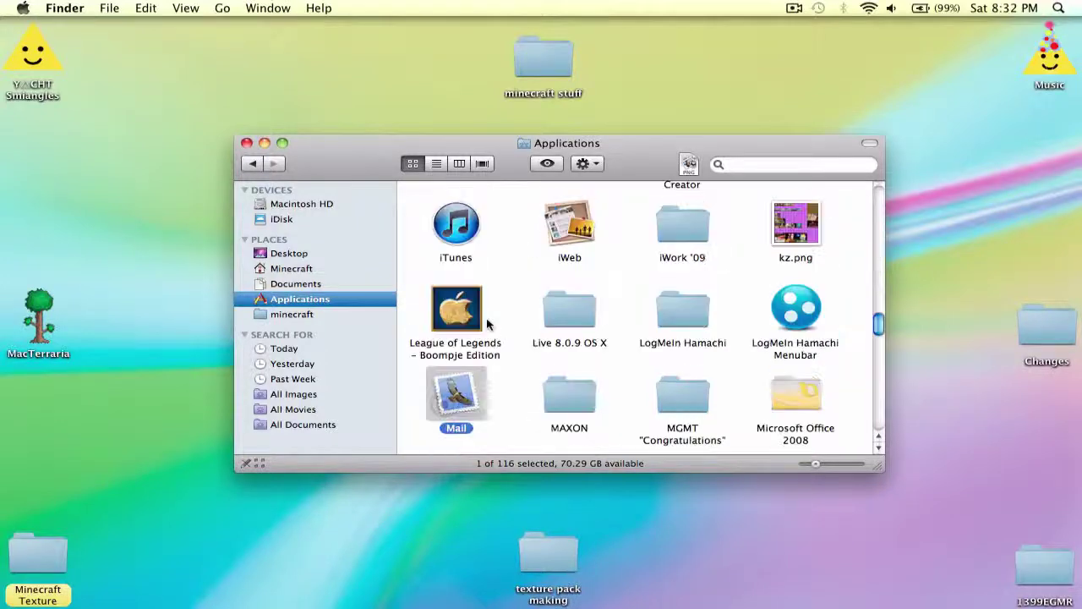
scroll(575, 417, down, 3)
scroll(521, 401, down, 2)
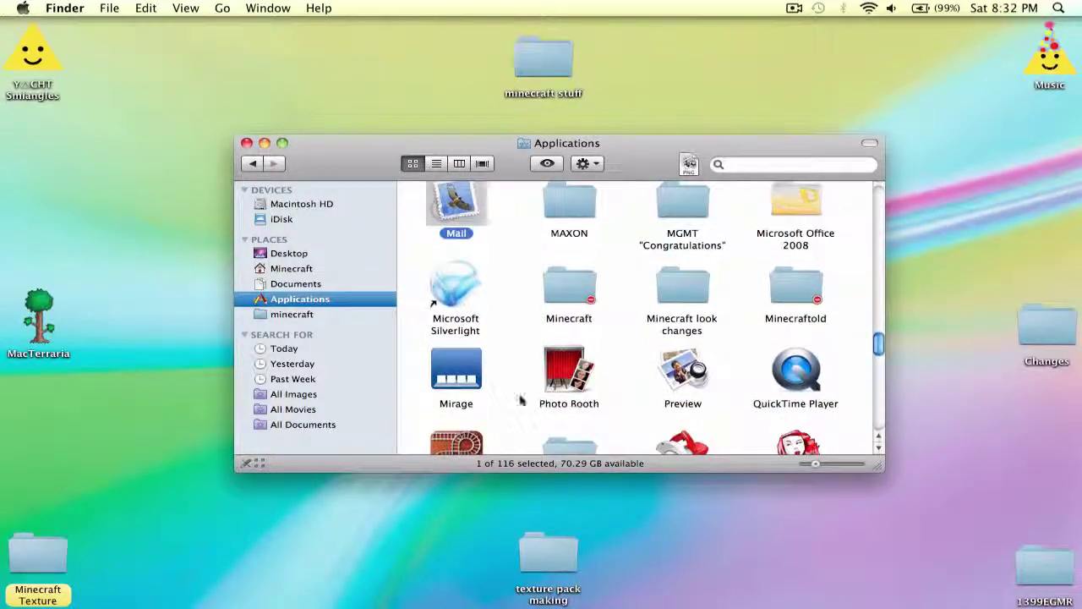
double_click(457, 370)
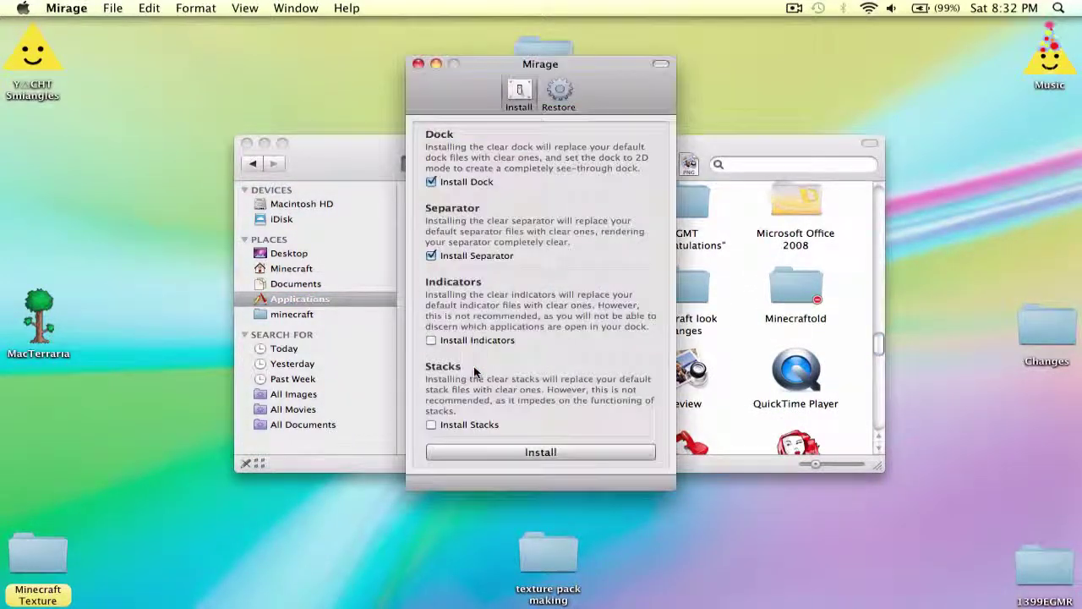
Install the clear Dock and separator in Mirage, entering the administrator password
click(504, 453)
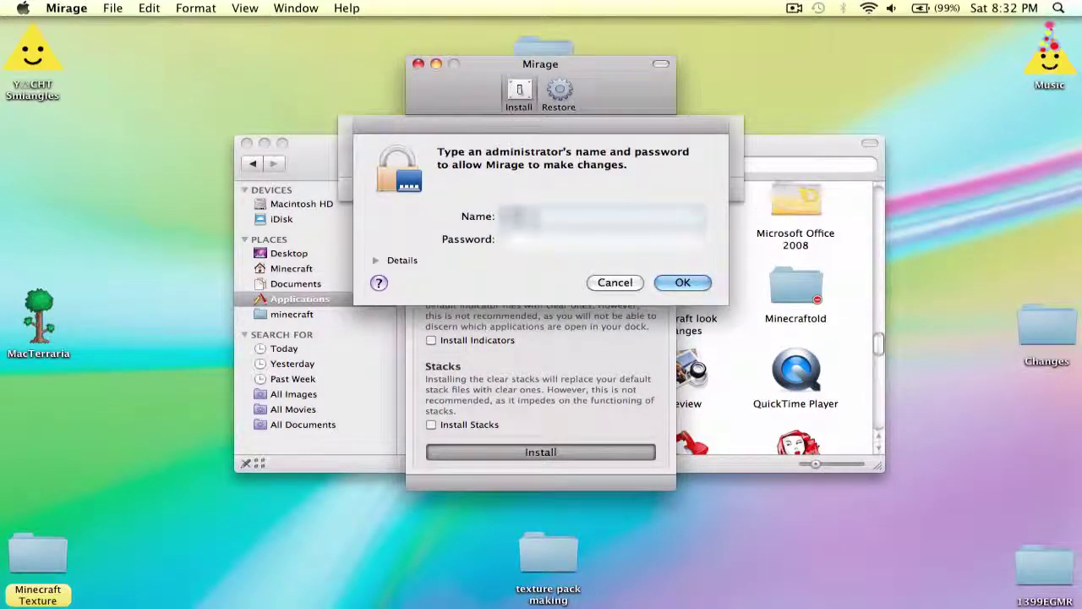
text(********)
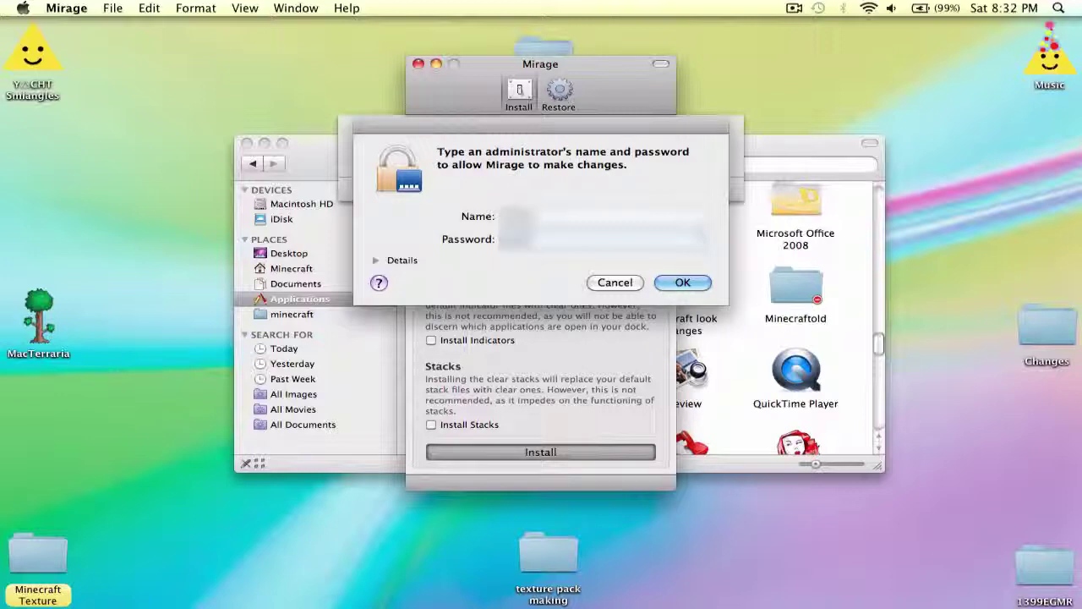
key(Return)
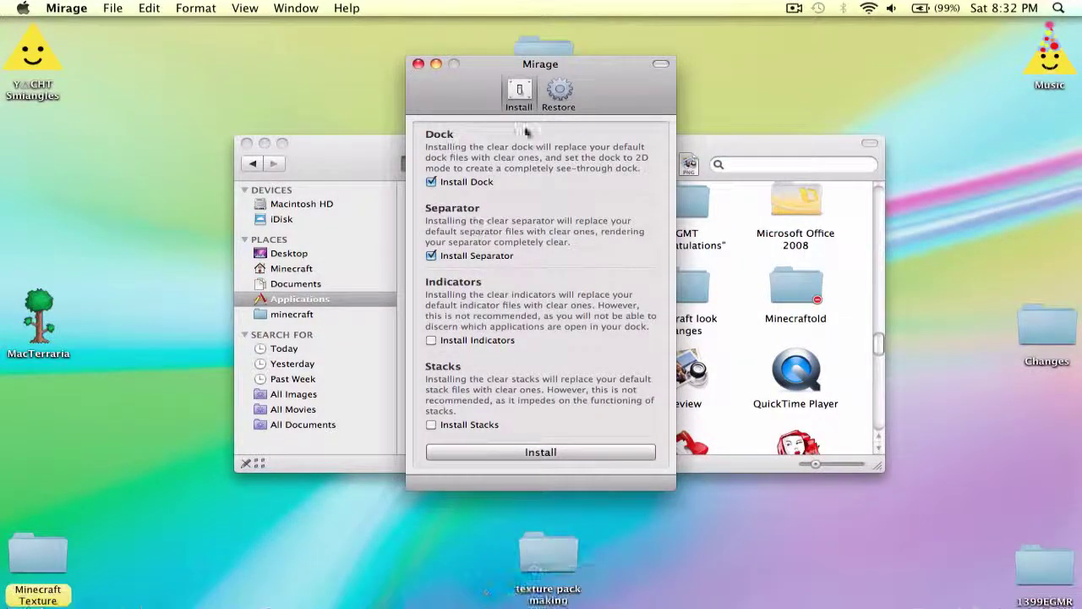
Restore the factory Dock files, quit Mirage, close Applications, and relaunch DockColor-1
click(559, 91)
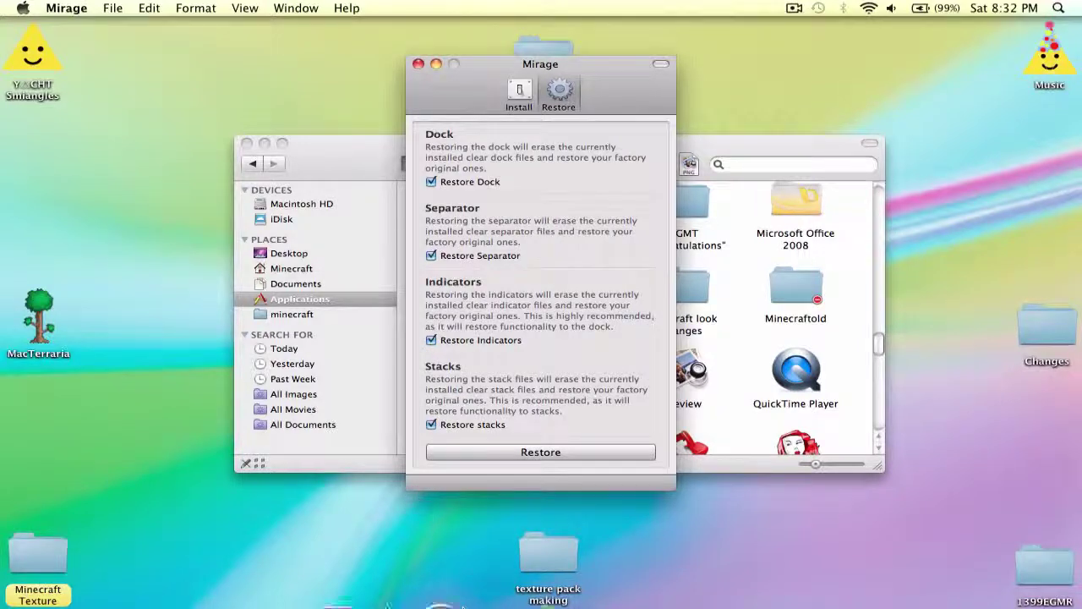
click(566, 449)
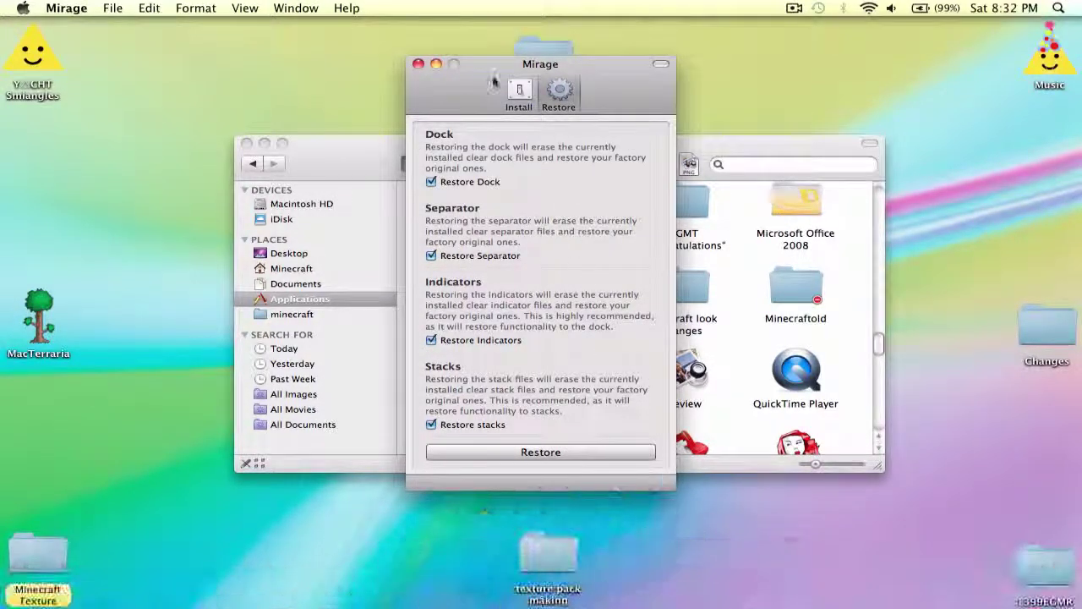
click(418, 64)
click(417, 235)
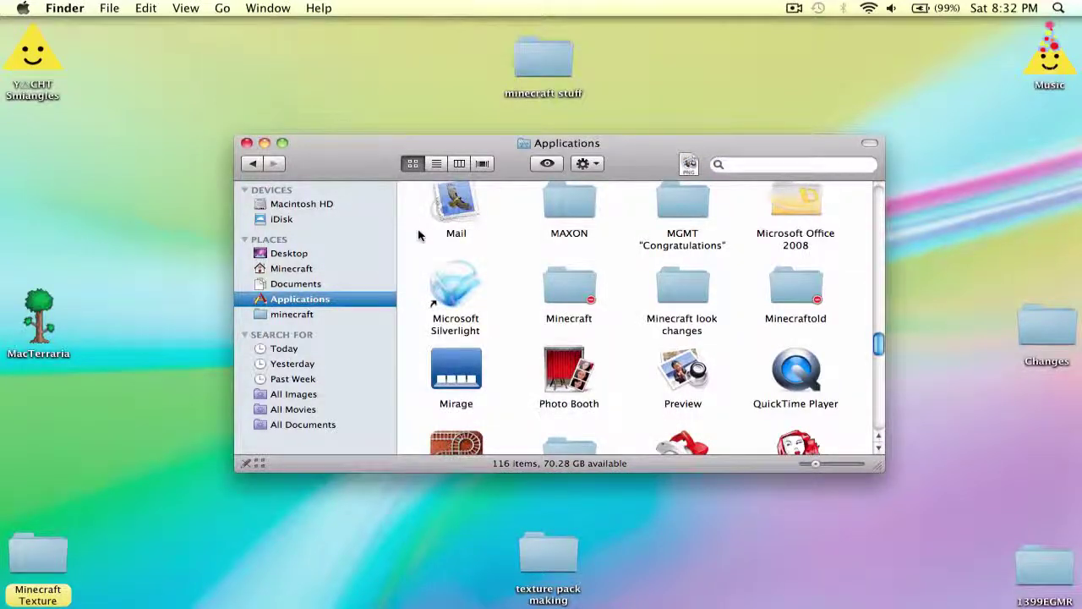
key(super+w)
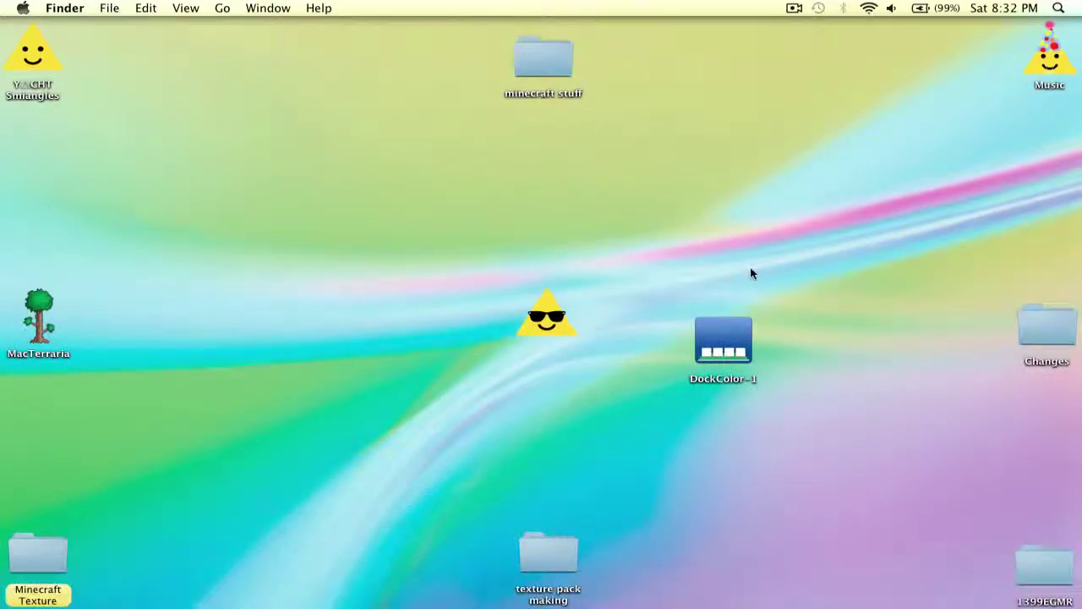
double_click(725, 333)
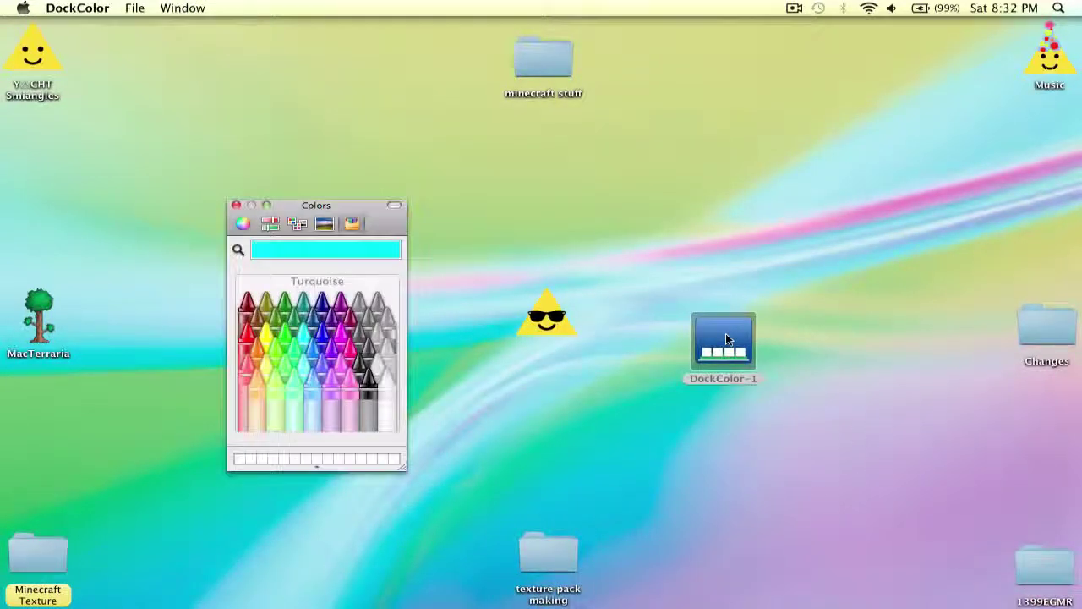
Run File > Revert to Default in DockColor, authorising with the administrator password
mouse_move(397, 605)
mouse_move(433, 605)
click(136, 9)
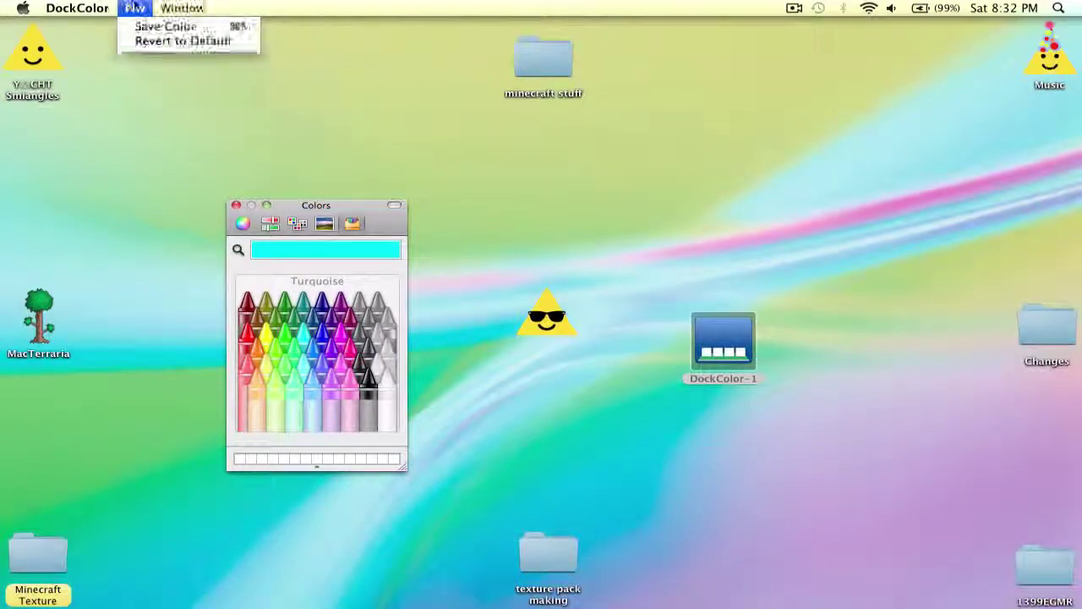
click(140, 41)
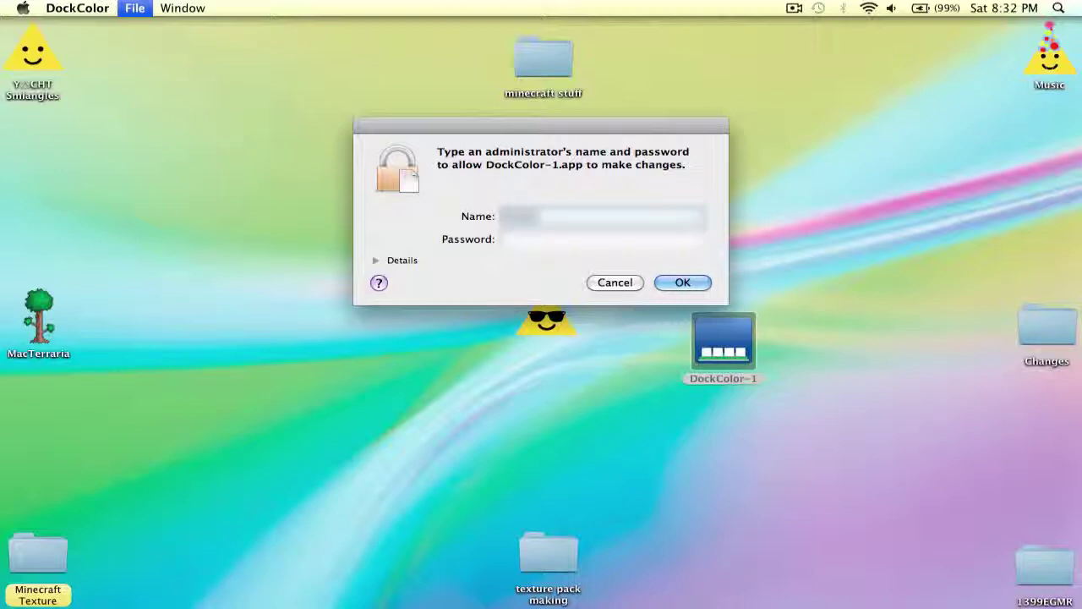
key(Tab)
text(****)
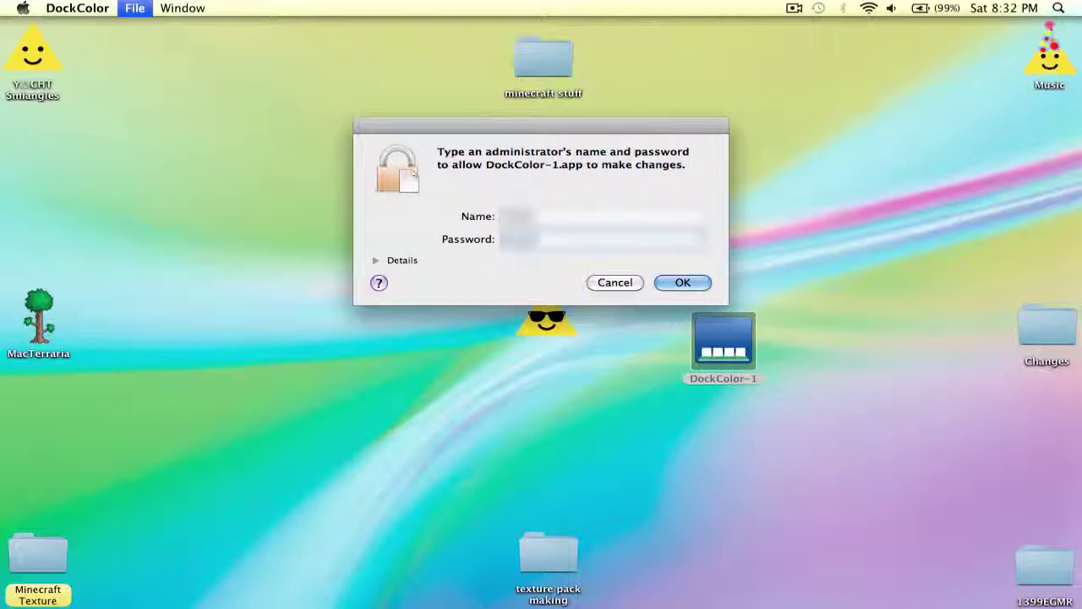
key(Return)
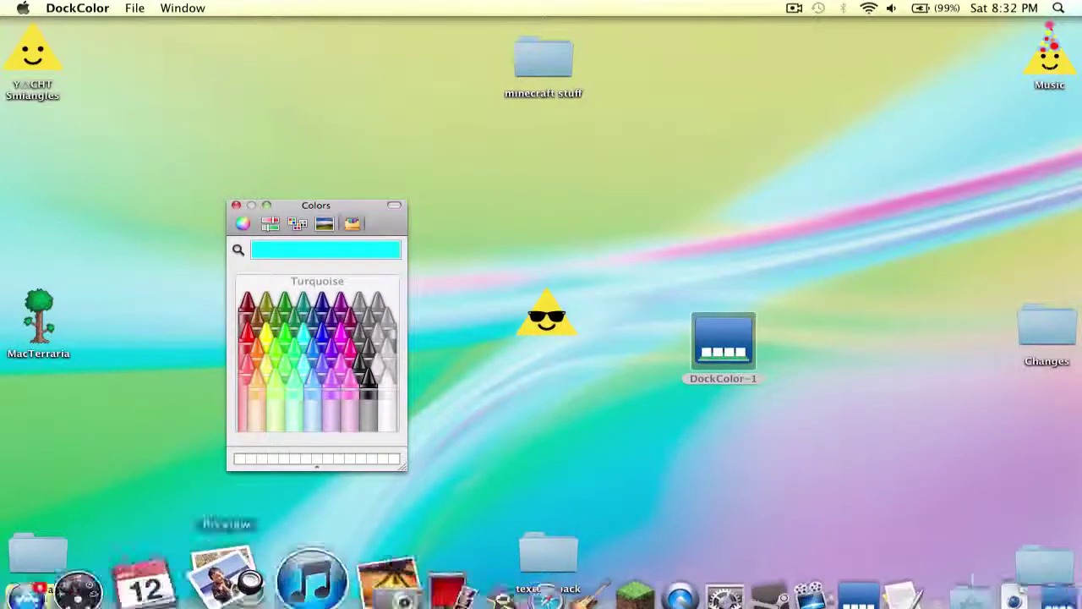